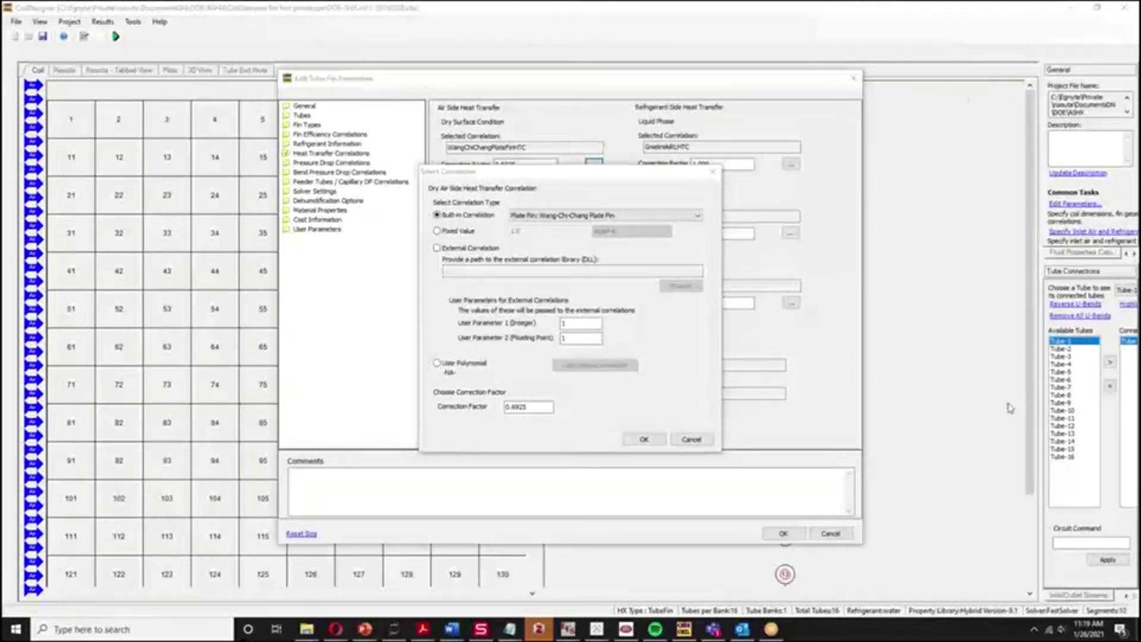
# Expand the Built-in Correlation list of dry-surface air-side correlations, with Wang-Chi-Chang Plate Fin current.
pyautogui.click(595, 221)
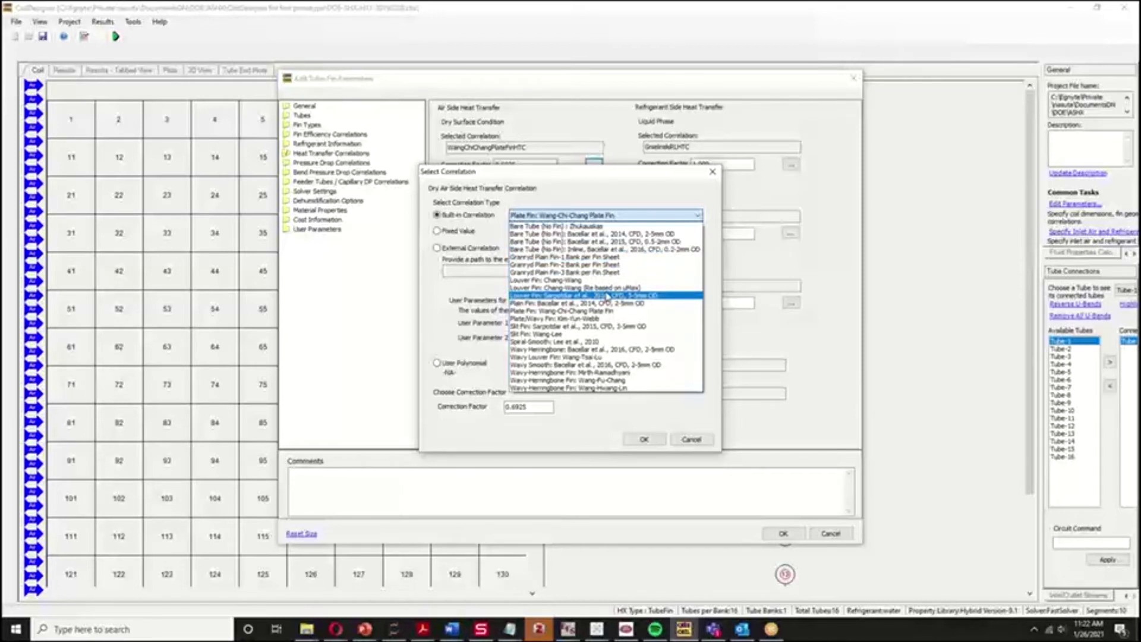
# Close the air-side correlation chooser unchanged, keeping Wang-Chi-Chang Plate Fin.
pyautogui.click(713, 171)
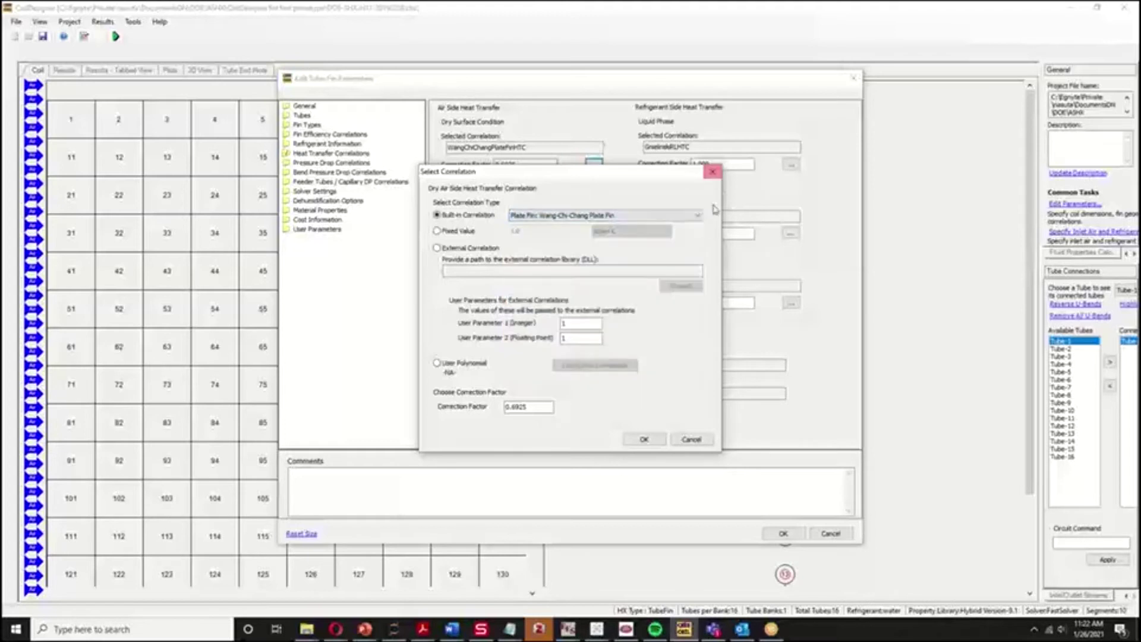
# Scroll through the built-in two-phase condensation and evaporation correlations, then dismiss the list, leaving Cavallini Condensation.
pyautogui.click(791, 232)
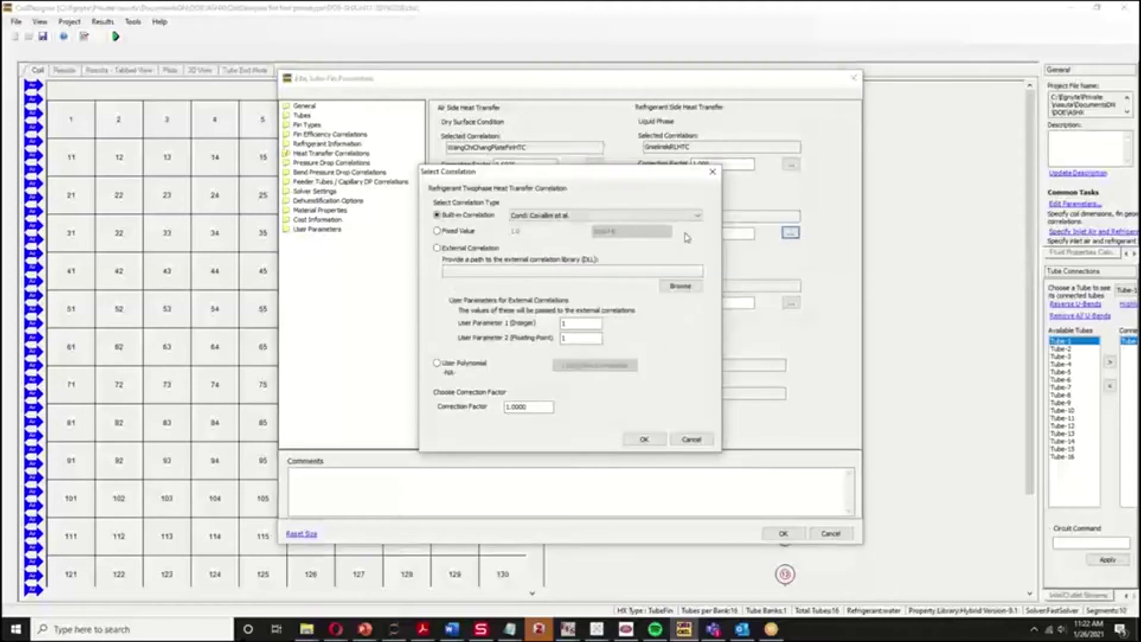
pyautogui.click(603, 217)
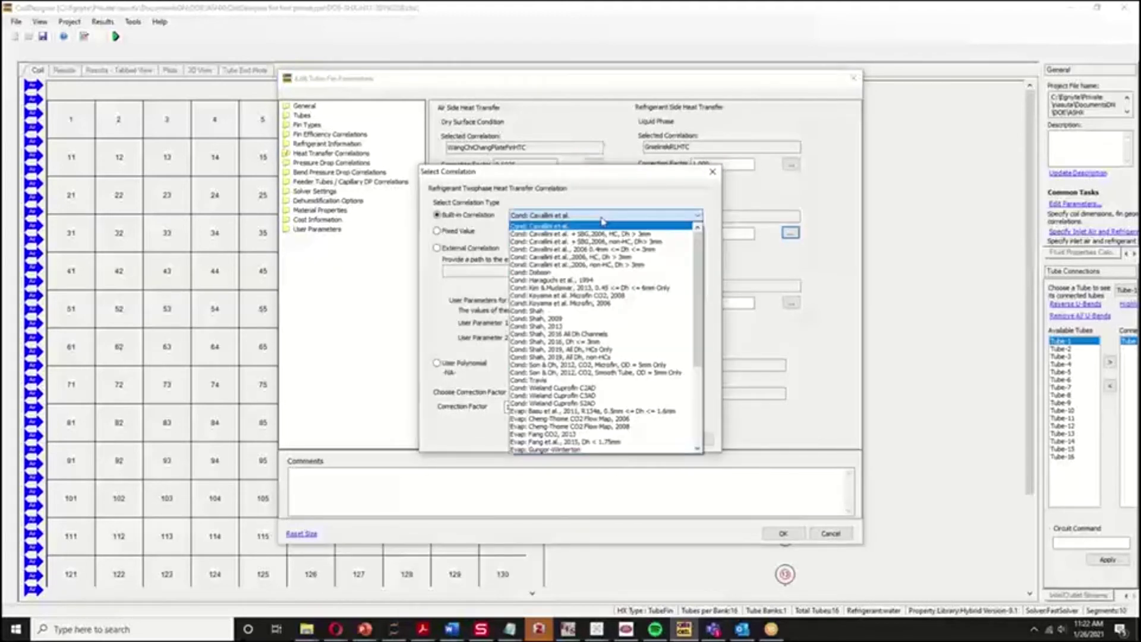
pyautogui.scroll(-3, 612, 286)
pyautogui.scroll(-3, 618, 309)
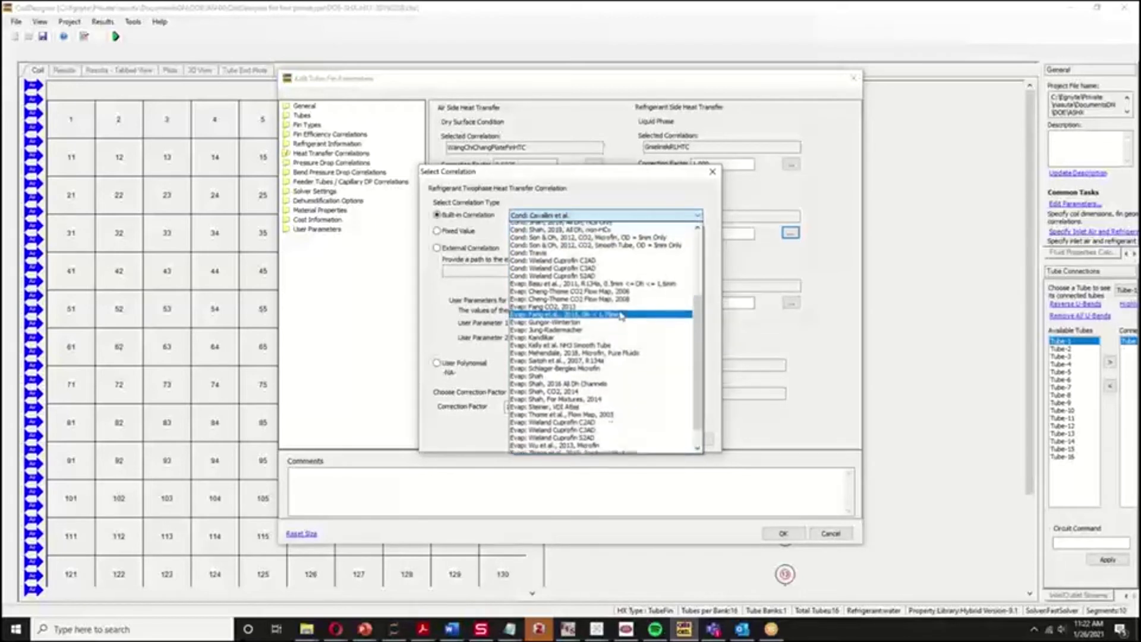
pyautogui.scroll(1, 621, 314)
pyautogui.scroll(1, 620, 313)
pyautogui.scroll(1, 621, 314)
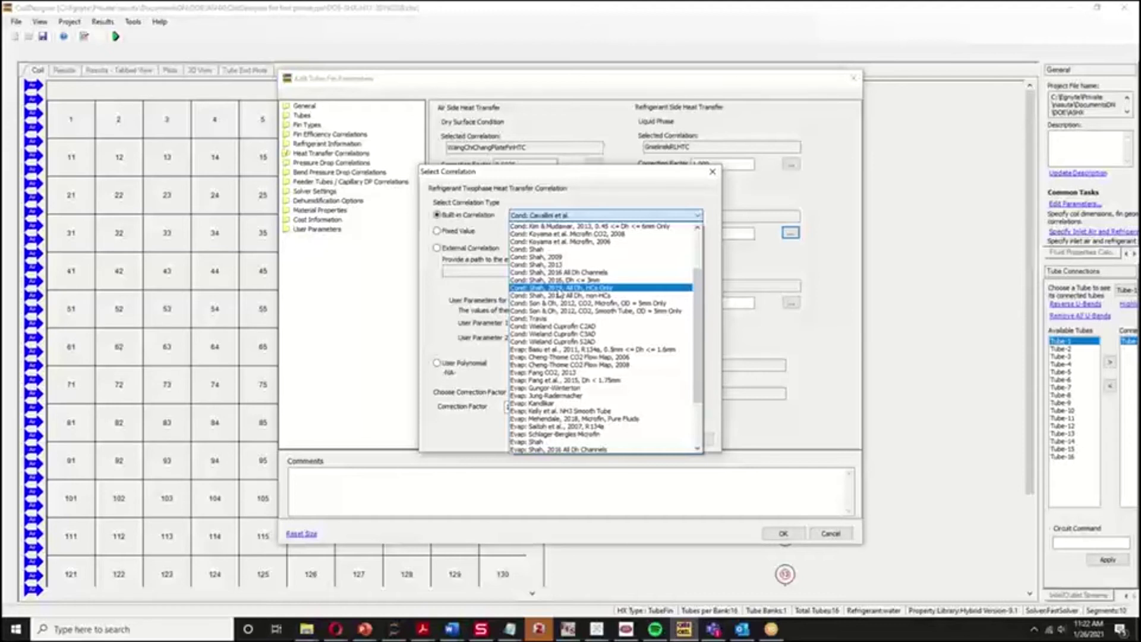
pyautogui.scroll(-2, 559, 292)
pyautogui.scroll(-1, 559, 292)
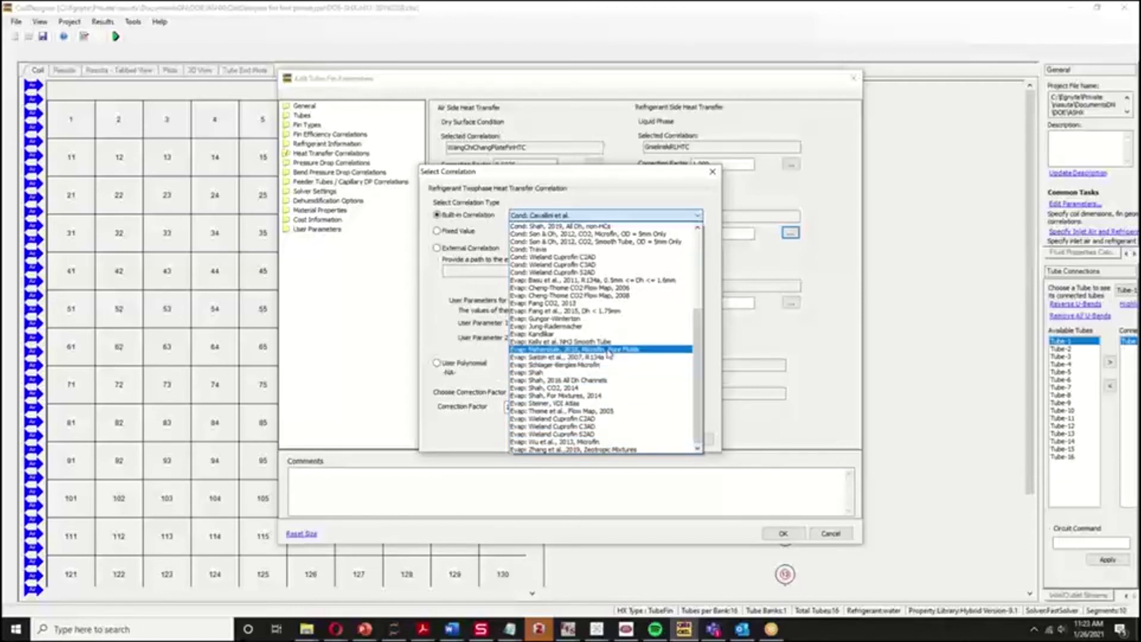
pyautogui.scroll(3, 608, 354)
pyautogui.scroll(3, 608, 354)
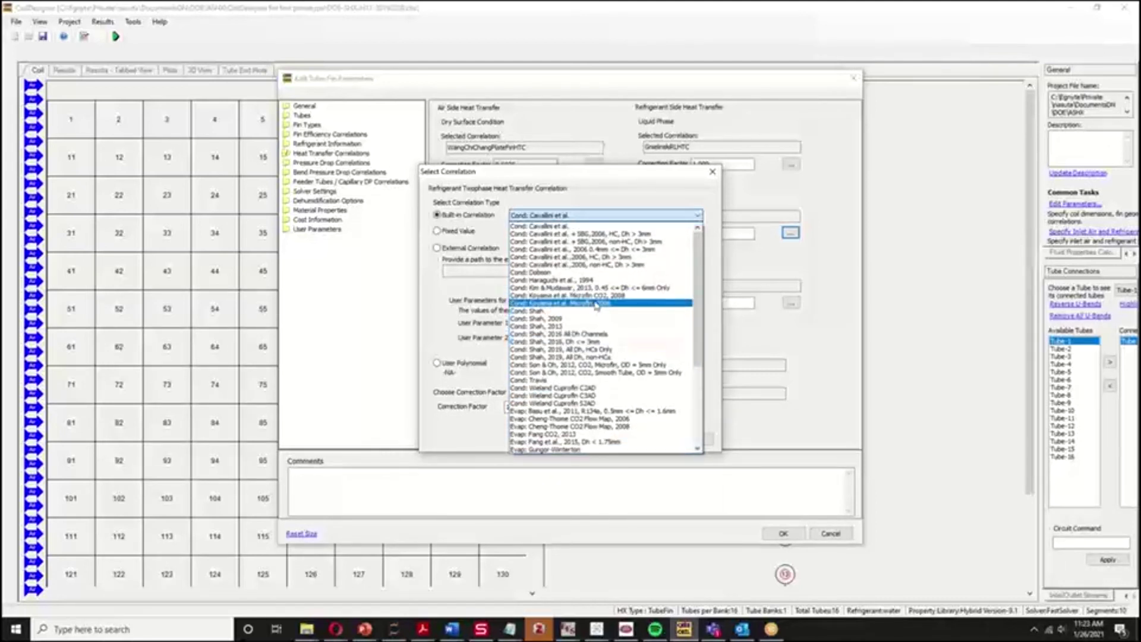
pyautogui.click(713, 177)
# Close the Select Correlation dialog, returning to Edit Tube-Fin Parameters with Cavallini Condensation kept.
pyautogui.click(713, 177)
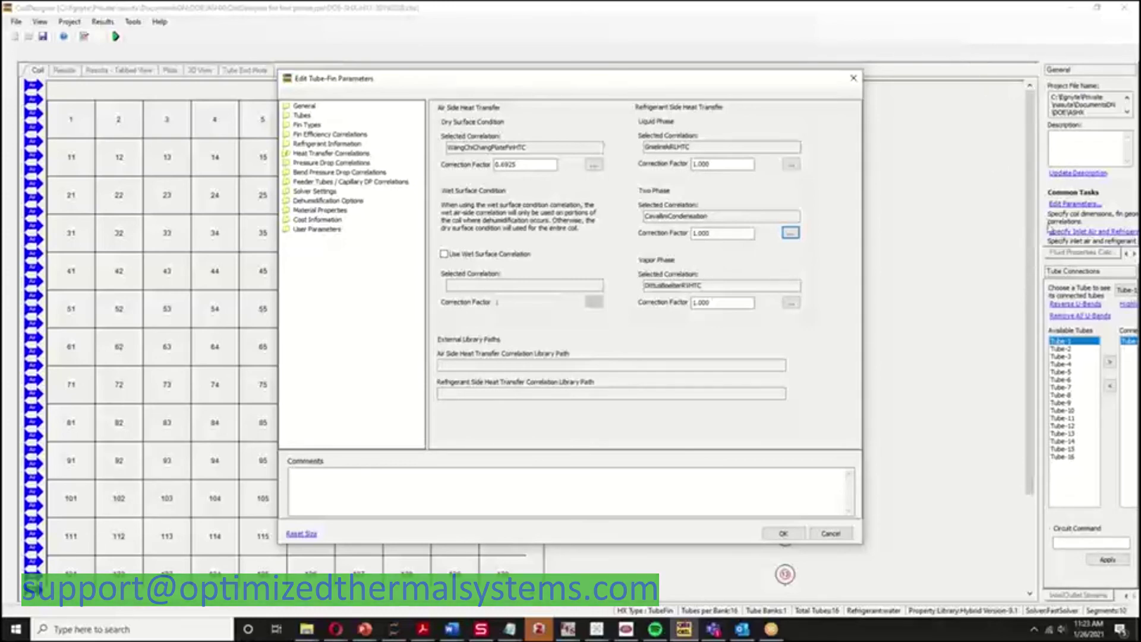
pyautogui.click(937, 192)
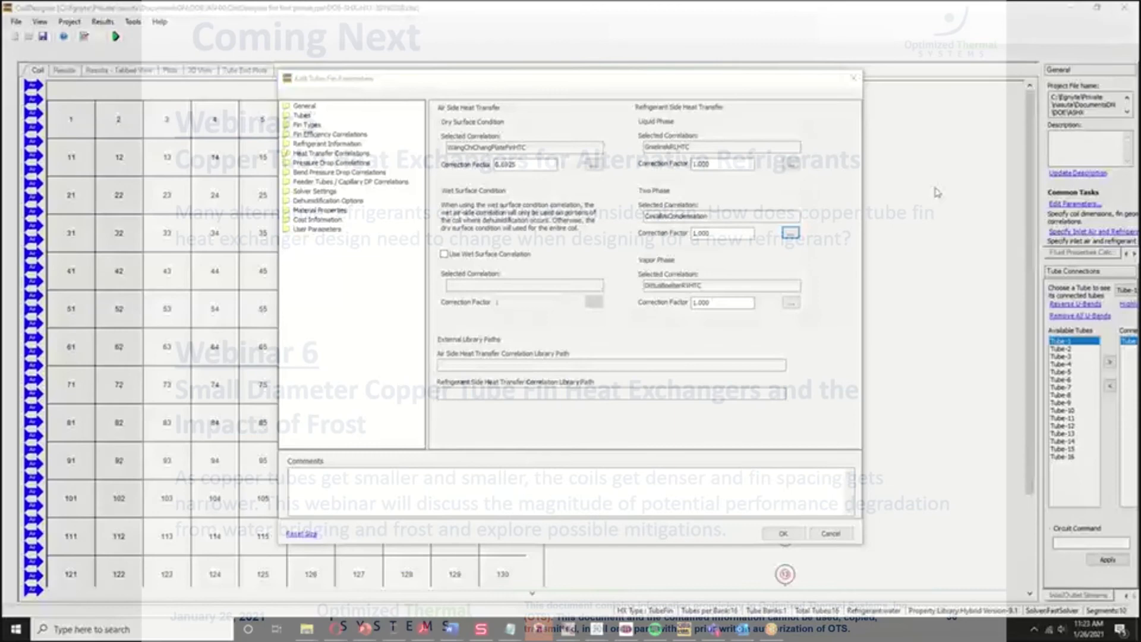